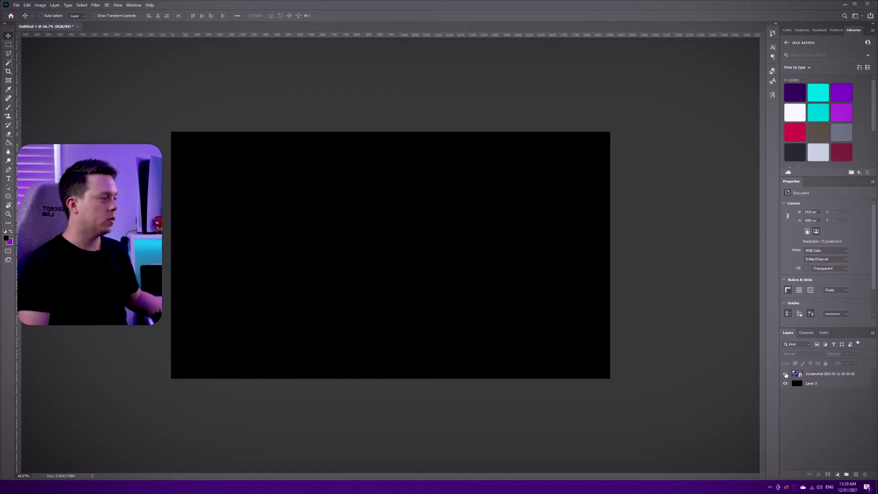
left_click(786, 374)
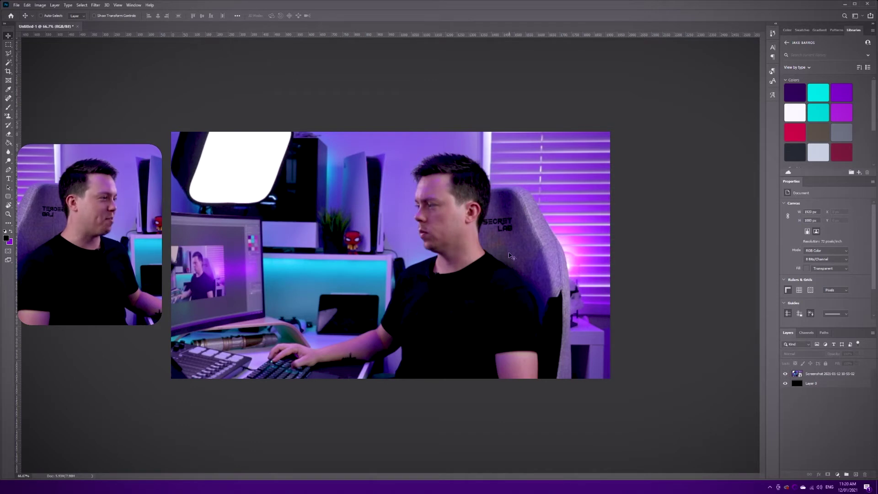
Select the Screenshot layer and pick the Rounded Rectangle tool.
key("alt+]")
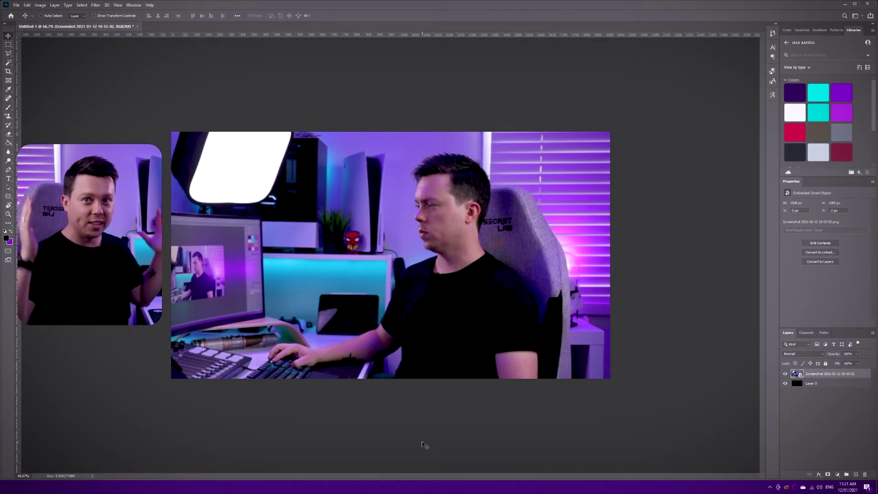
left_click(10, 196)
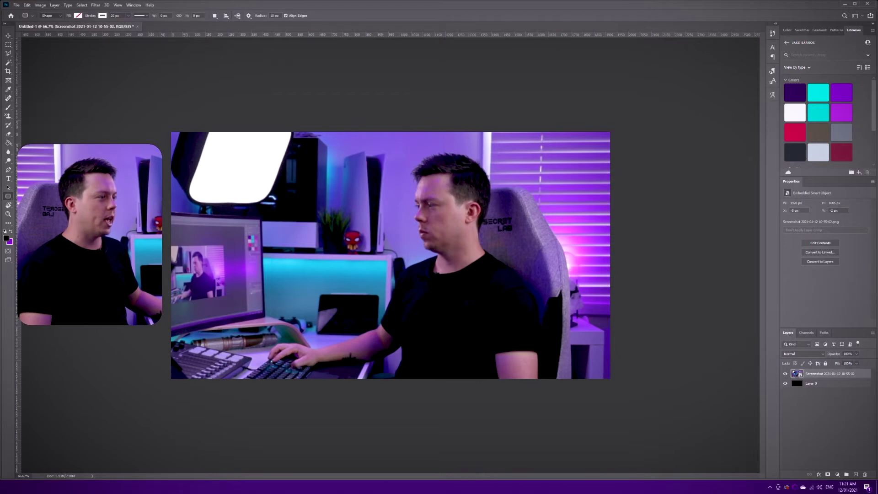
Create a rounded rectangle with width 1080, height 1350 and 120 px radius.
left_click(426, 254)
type("1080")
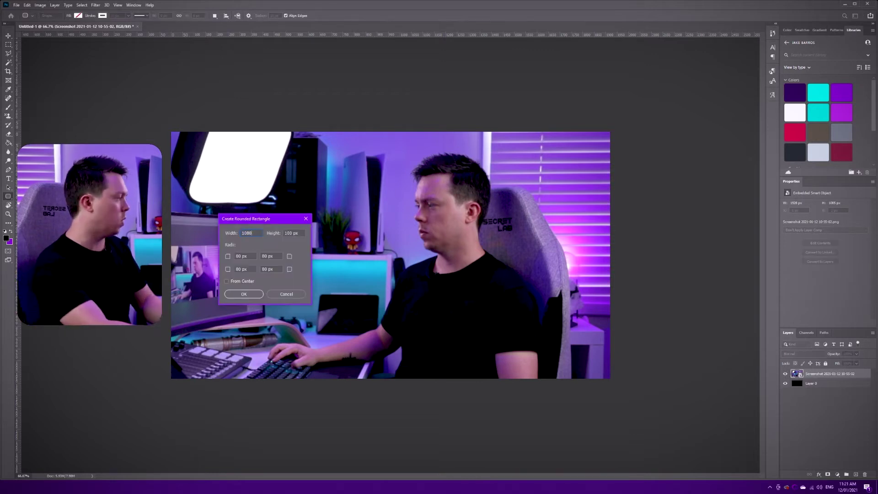
left_click(286, 233)
type("13")
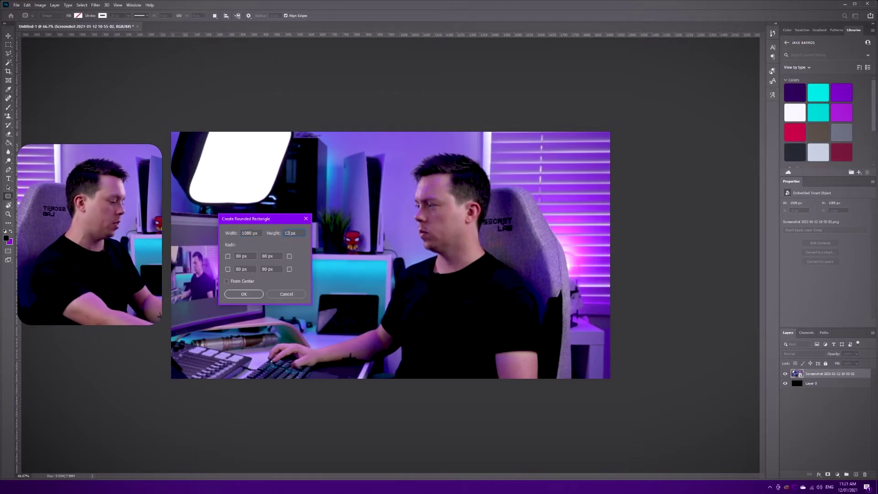
type("50")
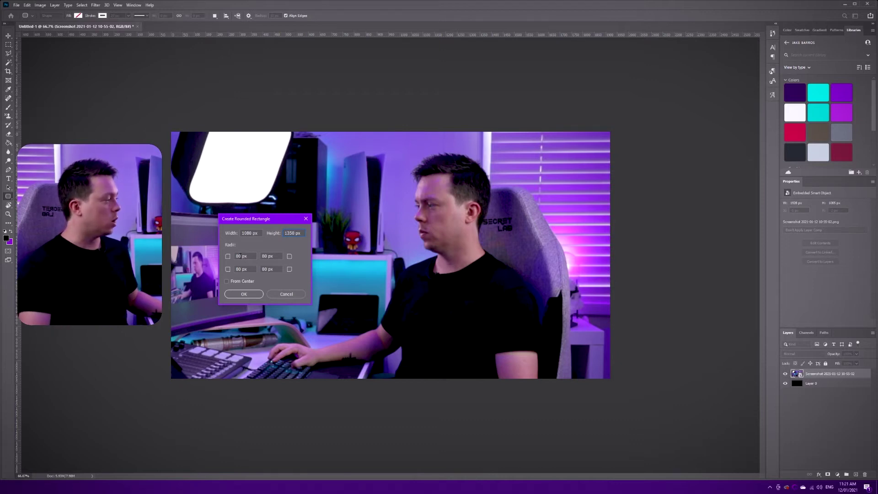
type("120")
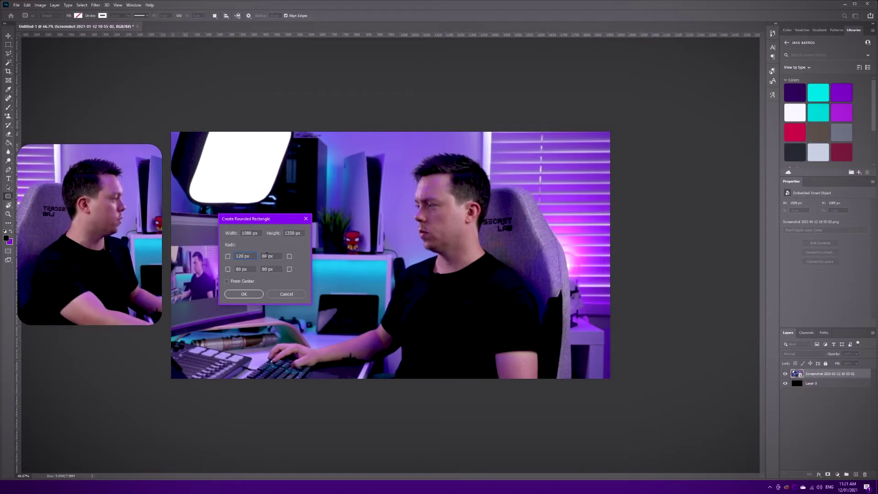
key("Return")
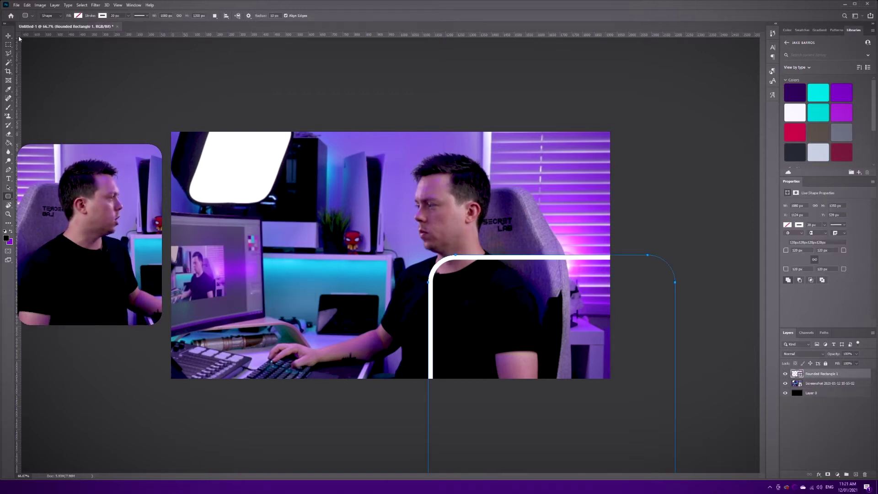
Fill the rounded rectangle shape with solid white.
key("v")
left_click(9, 197)
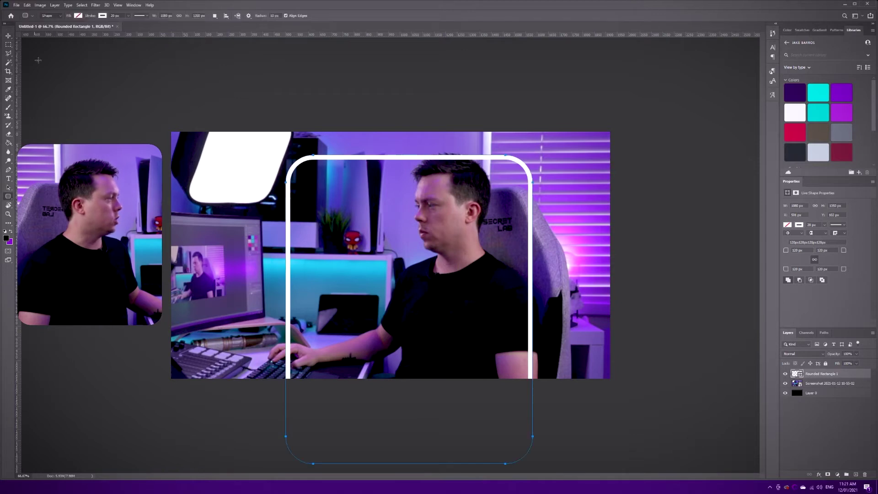
left_click(79, 16)
left_click(37, 52)
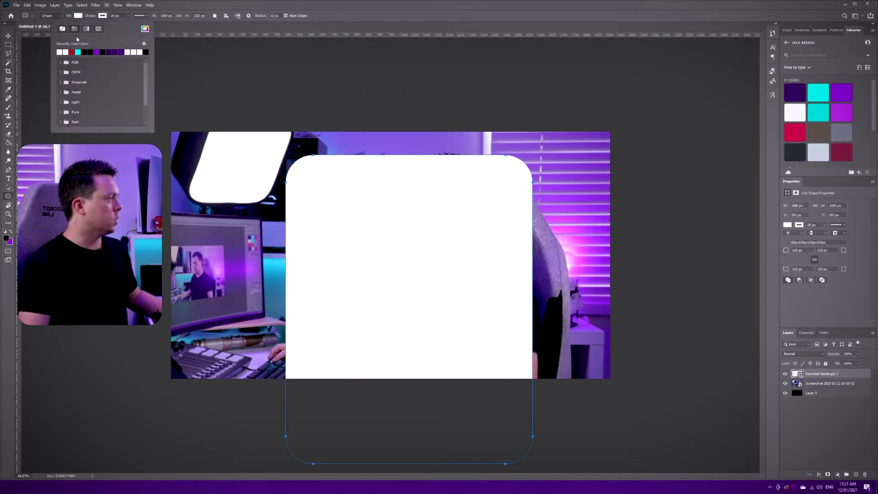
Scale and position the white rectangle over the person, then hide the Screenshot layer.
left_click(8, 37)
left_click_drag(377, 243, 376, 230)
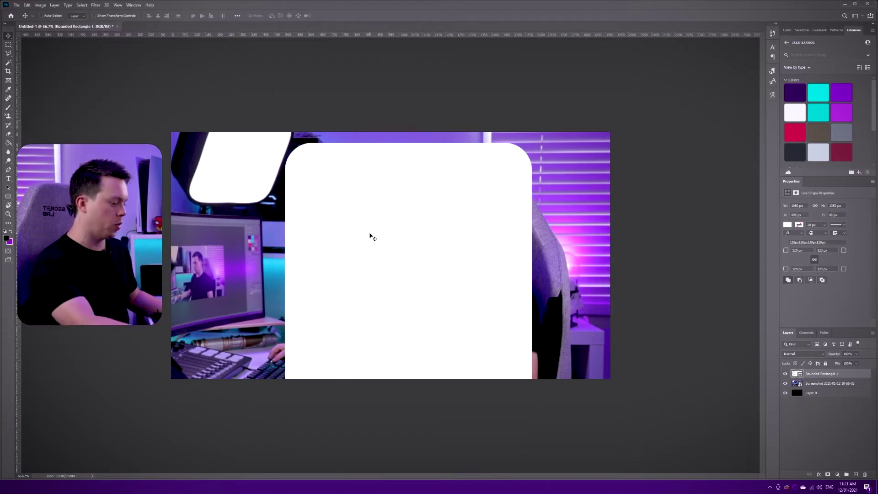
key("ctrl+t")
left_click_drag(532, 142, 476, 179)
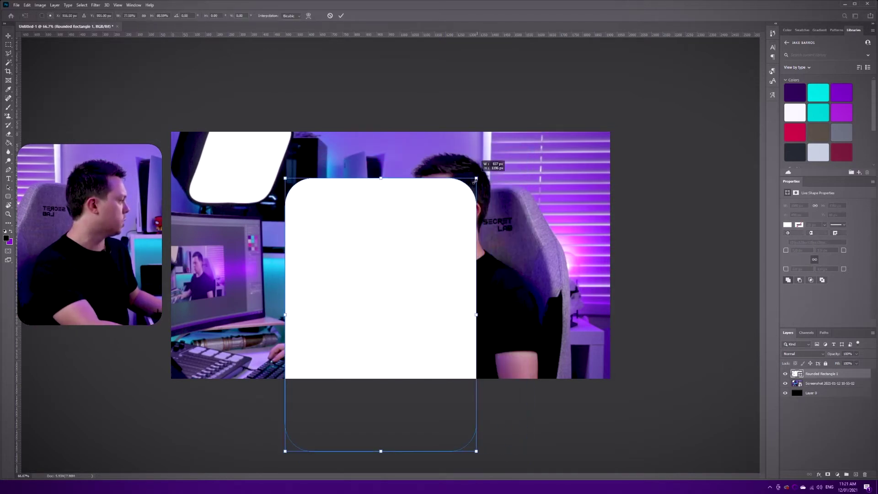
left_click_drag(425, 276, 496, 226)
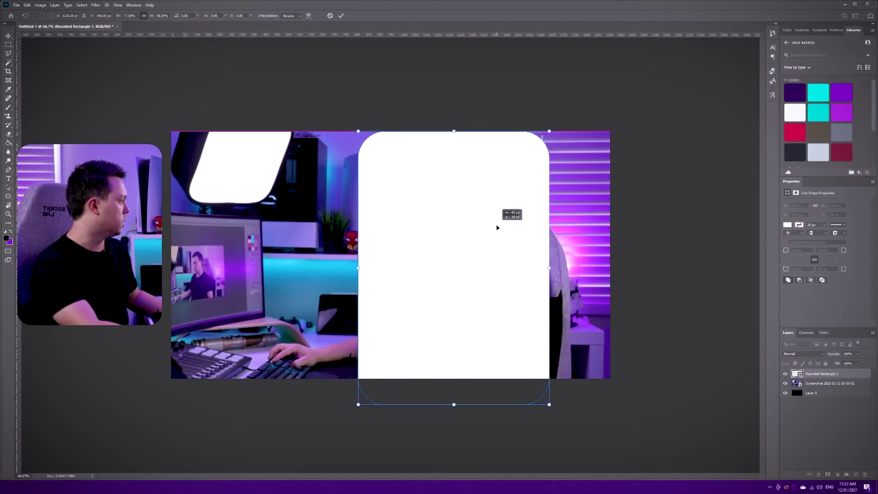
left_click_drag(550, 405, 551, 379)
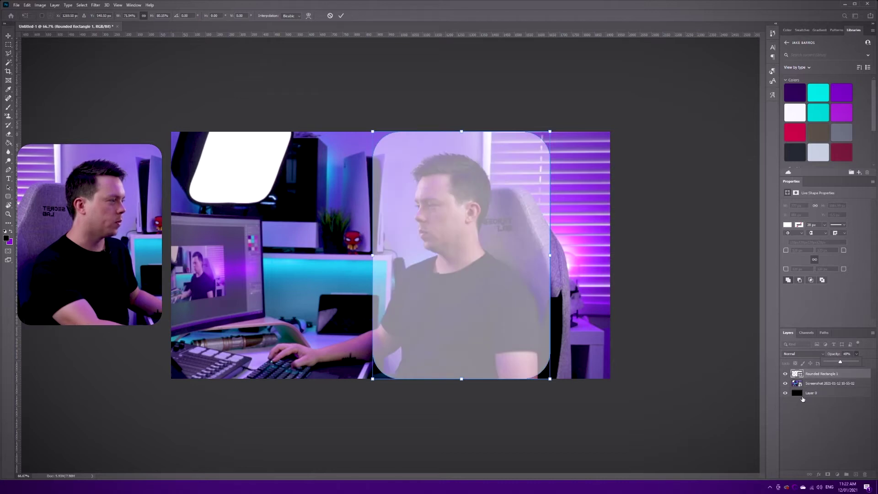
key("Return")
left_click_drag(501, 271, 476, 254)
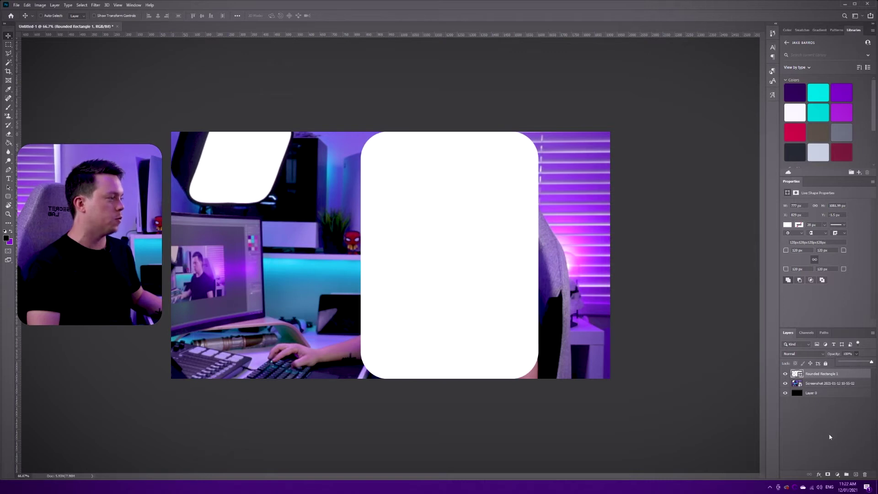
left_click(820, 419)
left_click(786, 384)
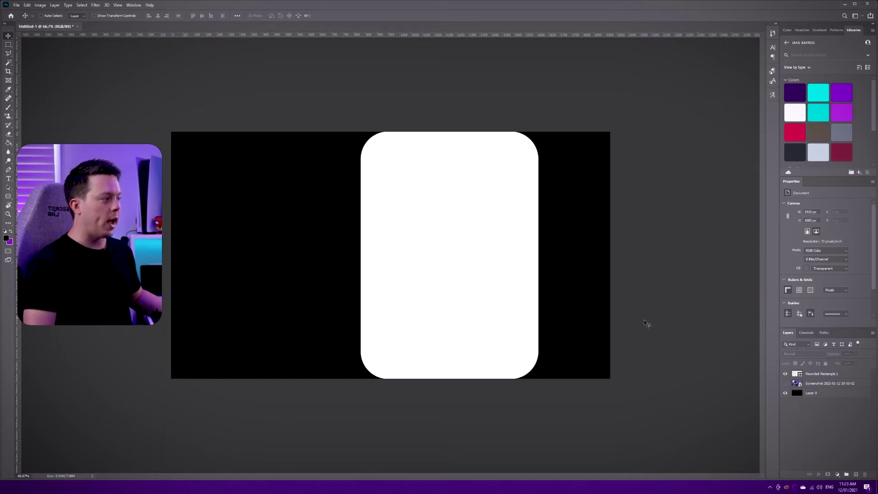
Show the Screenshot layer briefly to check placement, then hide it again.
left_click(786, 384)
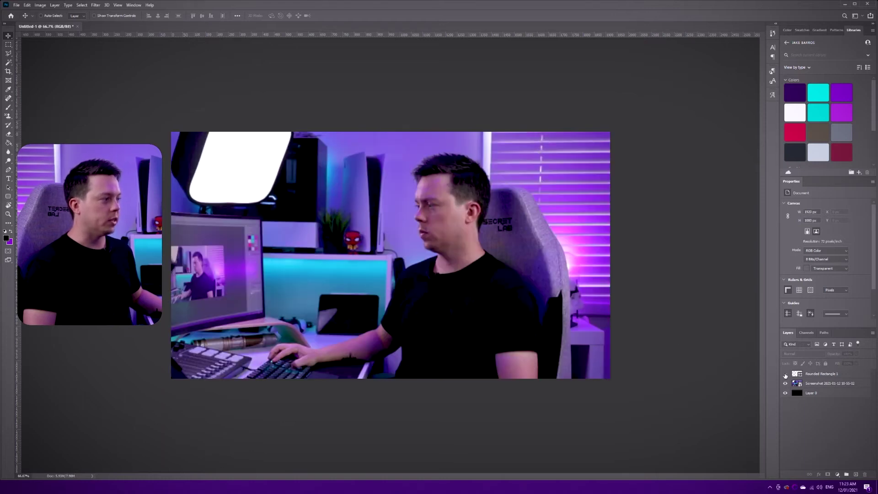
left_click(786, 383)
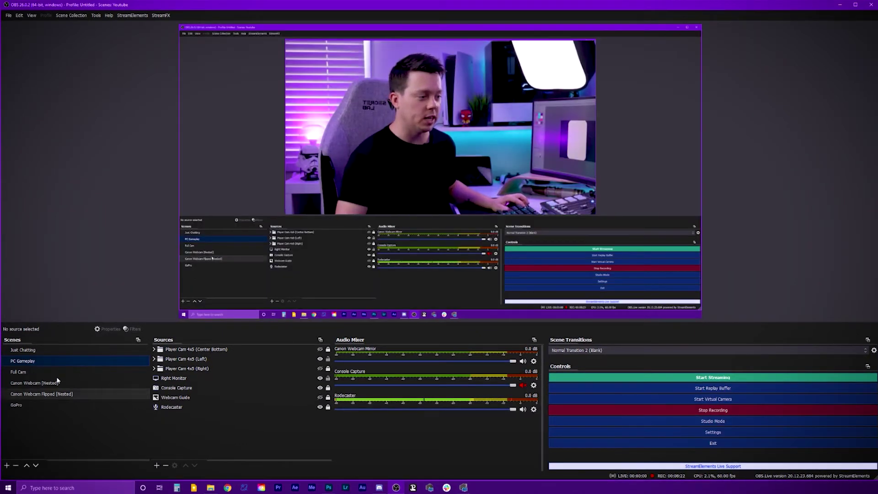
Select the empty Image Blend Scene after viewing the Canon Webcam Flipped [Nested] scene.
left_click(7, 465)
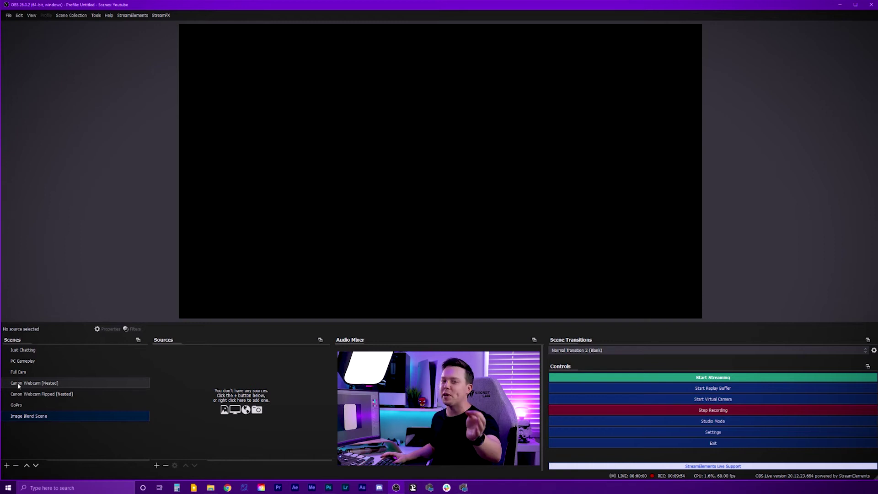
left_click(51, 395)
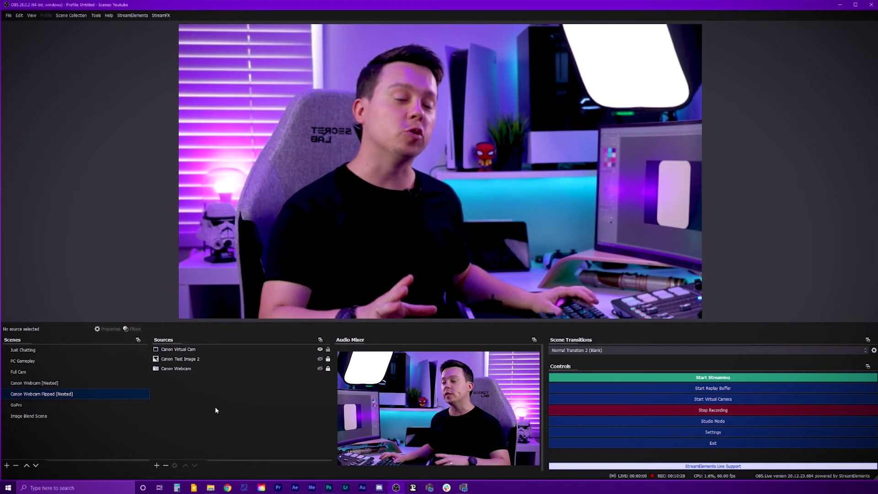
left_click(67, 417)
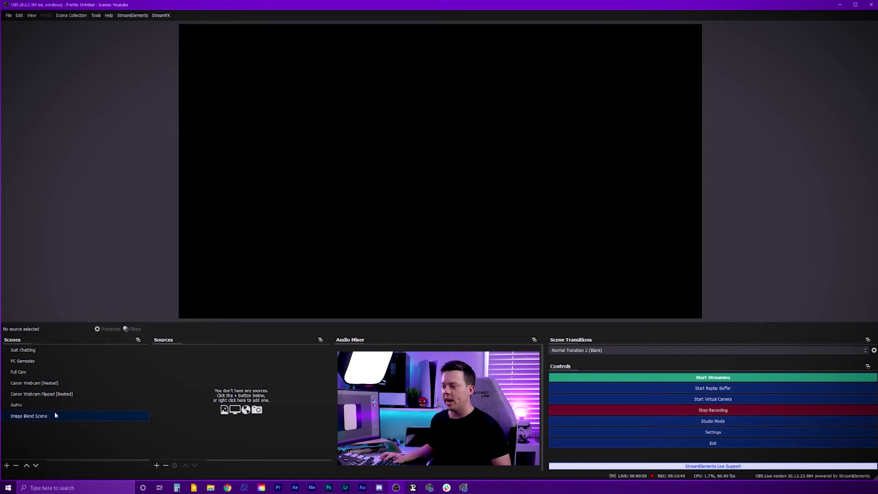
left_click(157, 466)
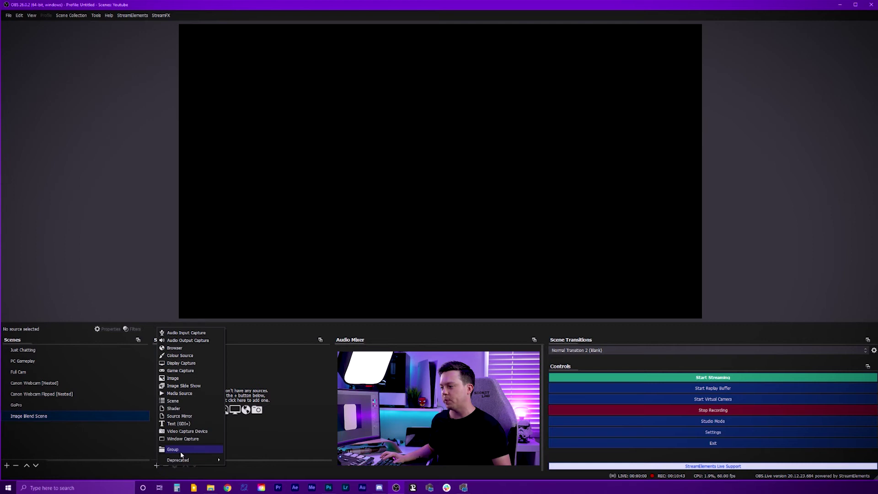
Add a Source Mirror named 'Image Blend Mirror' showing the webcam.
left_click(205, 417)
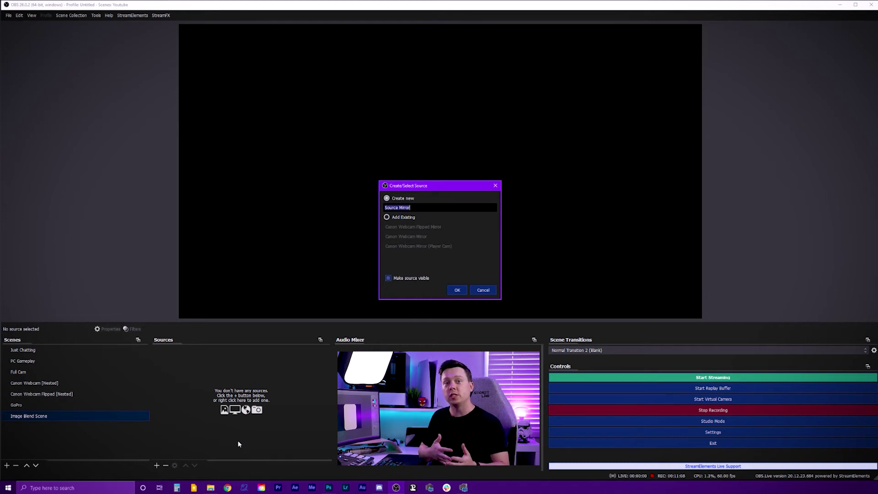
type("Im")
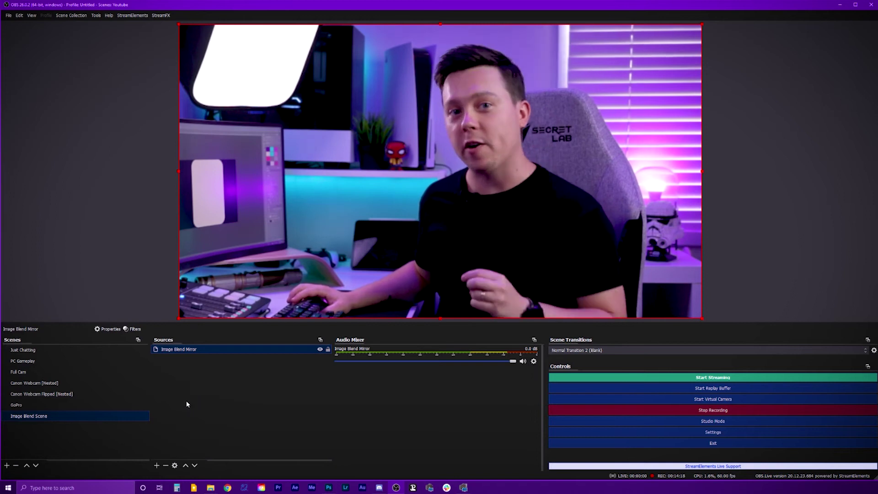
left_click(192, 370)
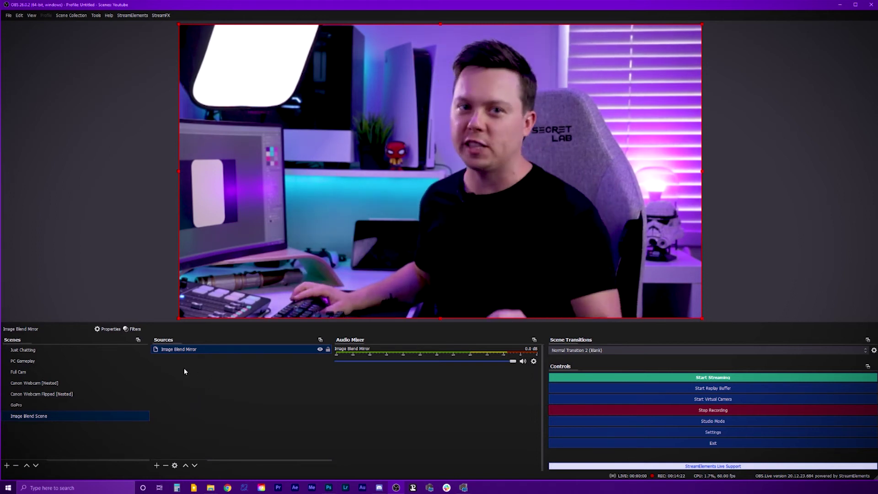
Give Image Blend Mirror an Image Mask/Blend filter using the black-and-white rounded-rectangle mask image.
right_click(202, 349)
left_click(231, 336)
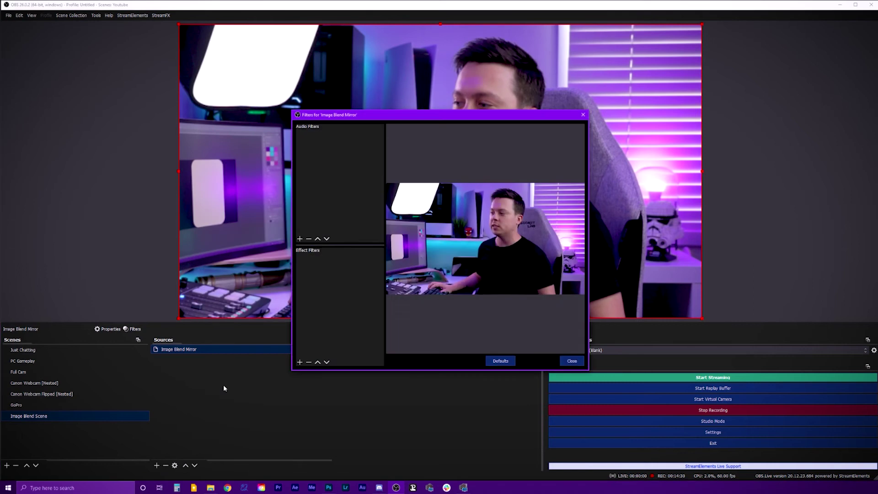
left_click(300, 363)
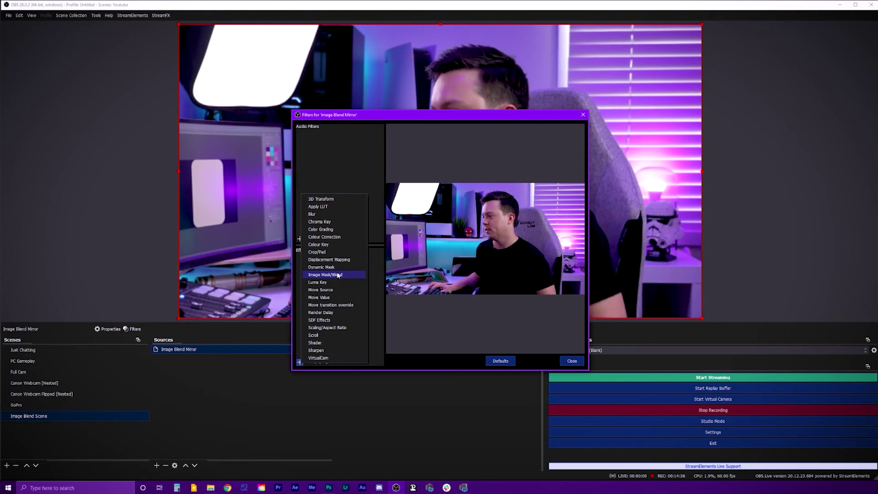
left_click(338, 275)
left_click(425, 254)
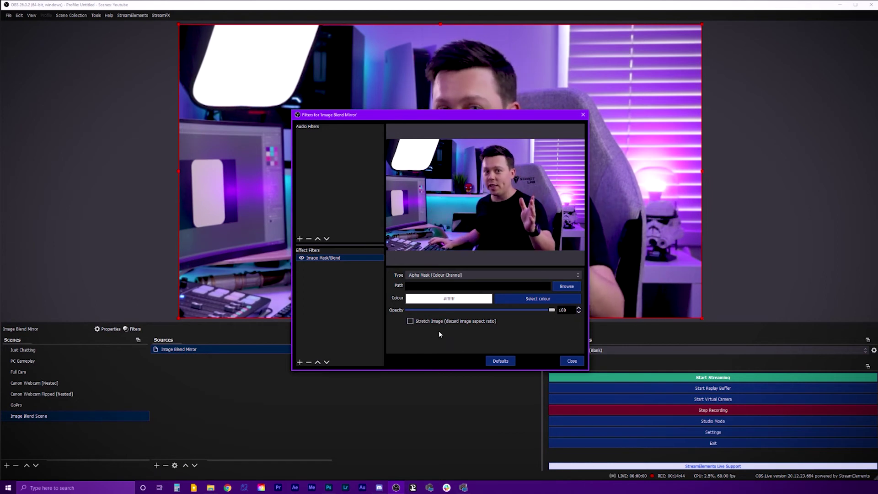
left_click(567, 286)
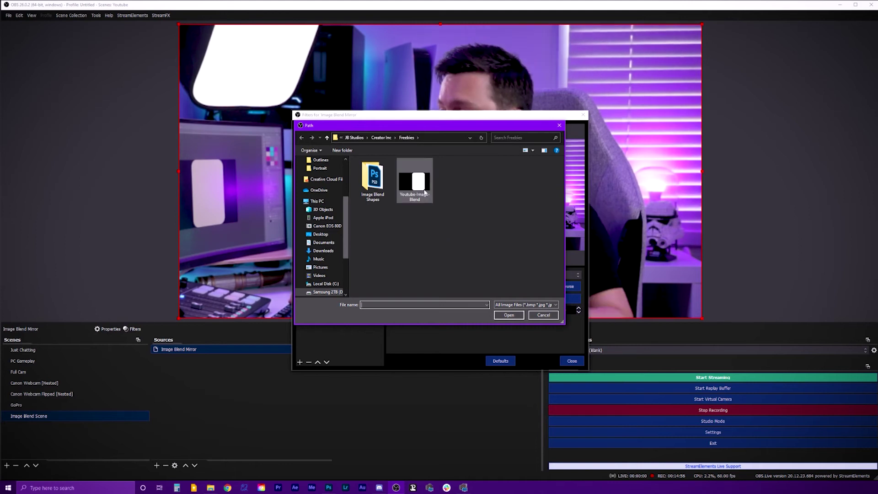
double_click(425, 192)
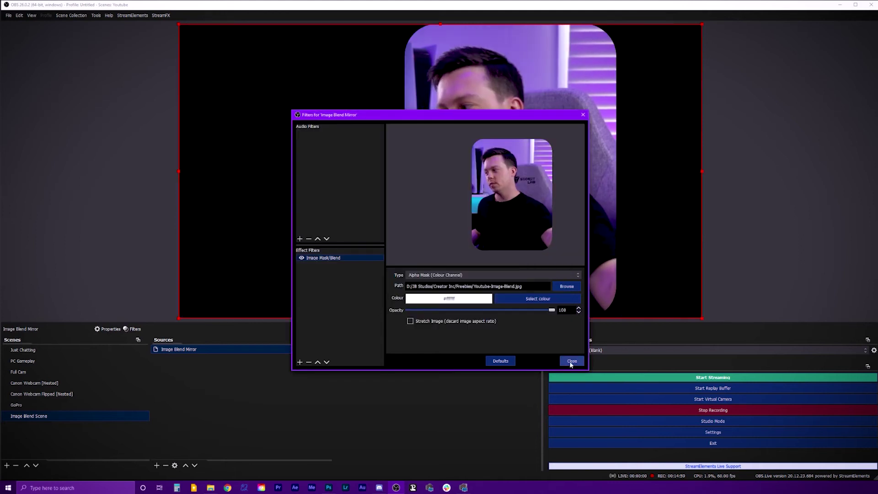
left_click(573, 361)
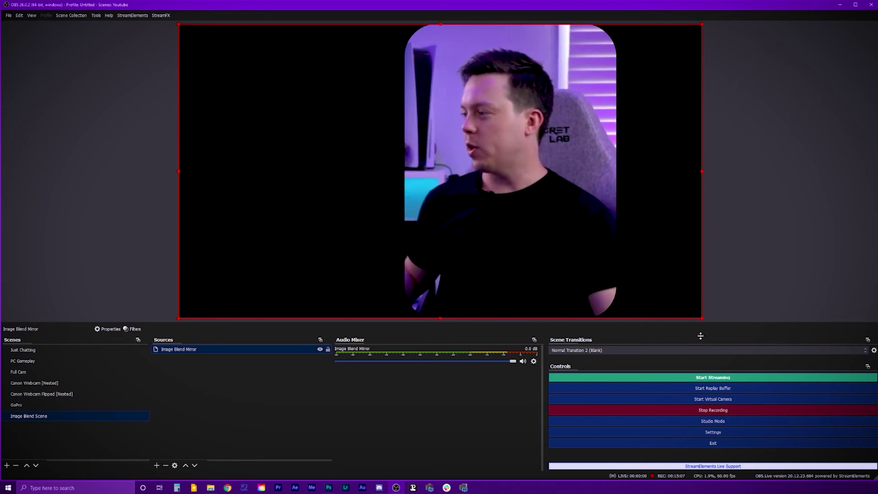
Shrink the masked webcam, crop its left side and move it right.
left_click_drag(703, 319, 580, 274)
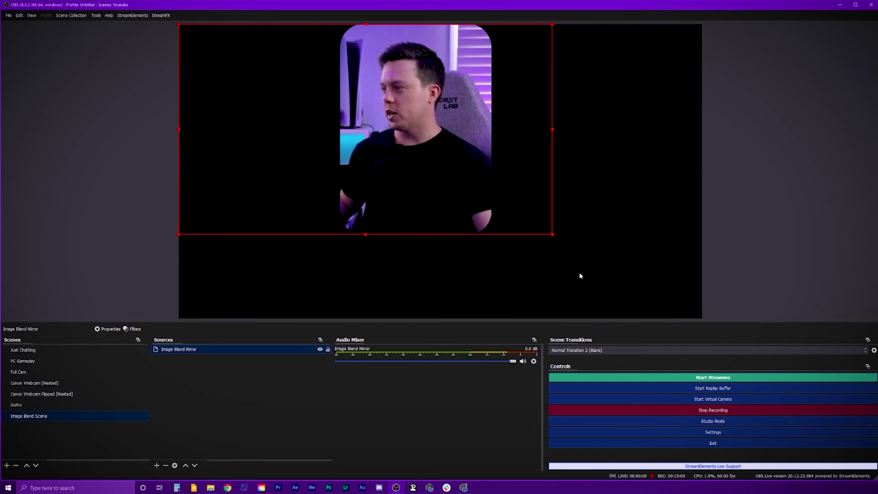
left_click_drag(180, 130, 379, 130)
left_click_drag(453, 122, 580, 183)
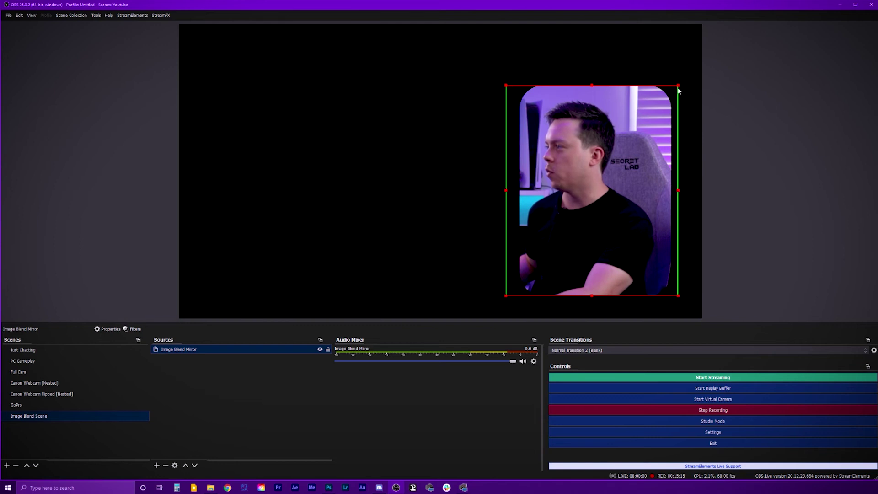
left_click_drag(679, 86, 596, 185)
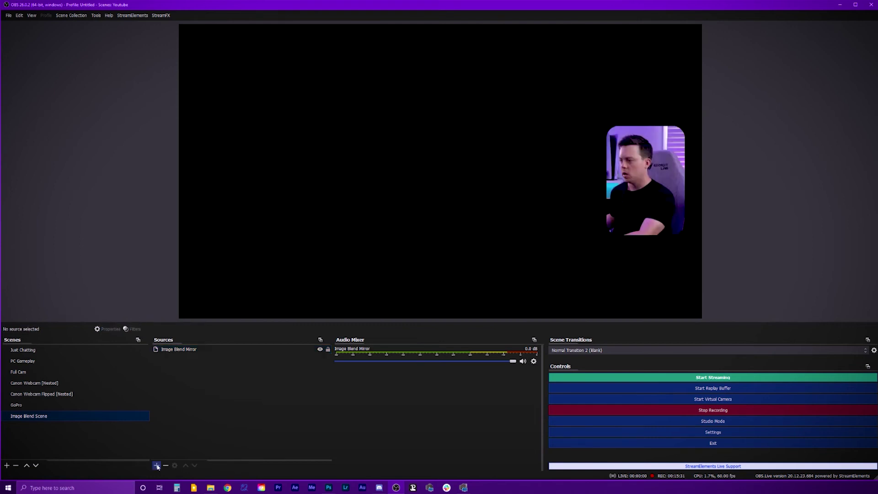
Add a Right Monitor display capture and re-enable Image Blend Mirror's Image Mask/Blend filter.
left_click(157, 465)
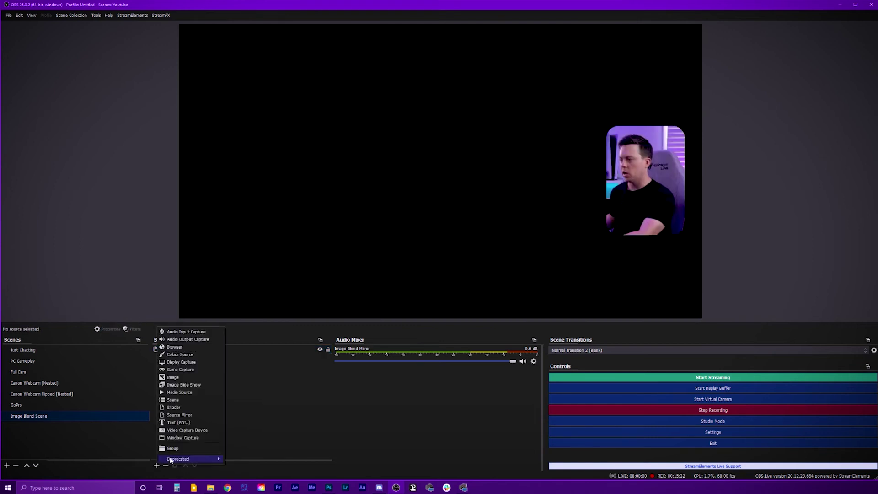
left_click(185, 363)
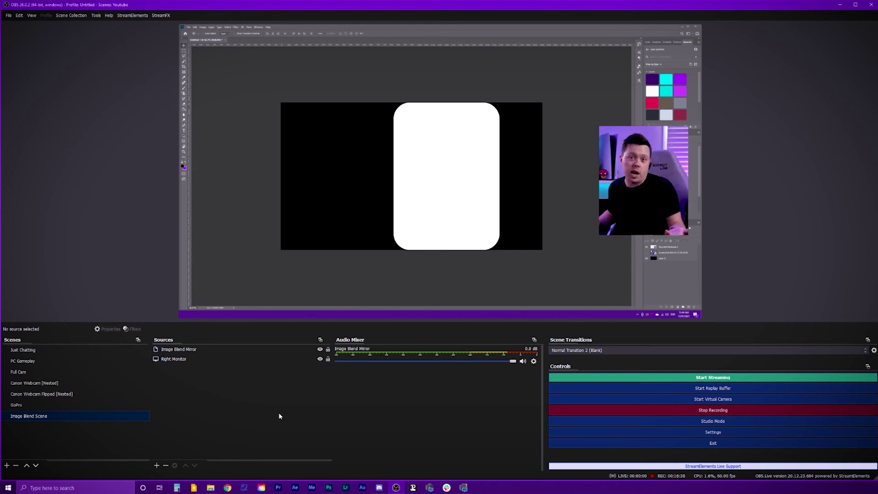
left_click(183, 349)
right_click(201, 346)
key("Escape")
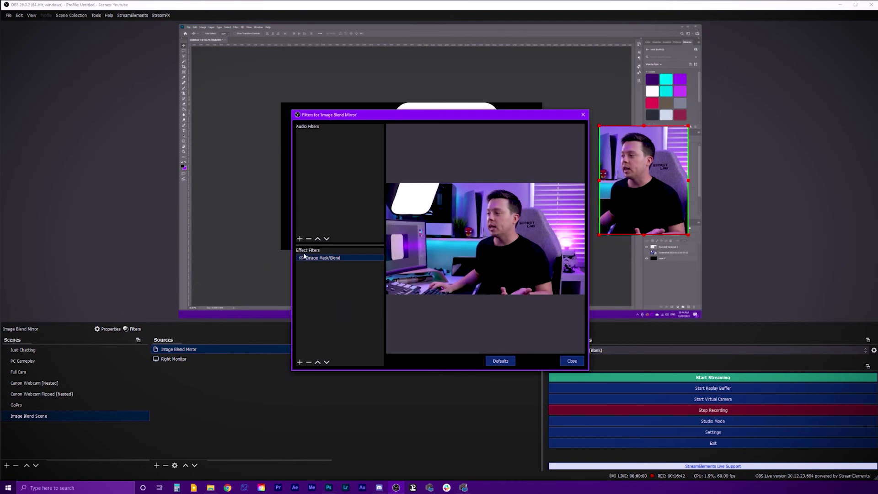
left_click(301, 258)
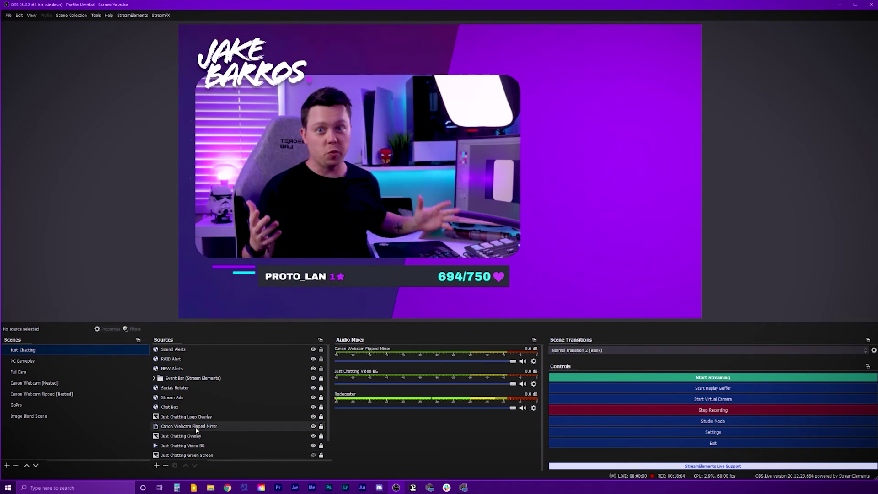
right_click(195, 427)
left_click(200, 358)
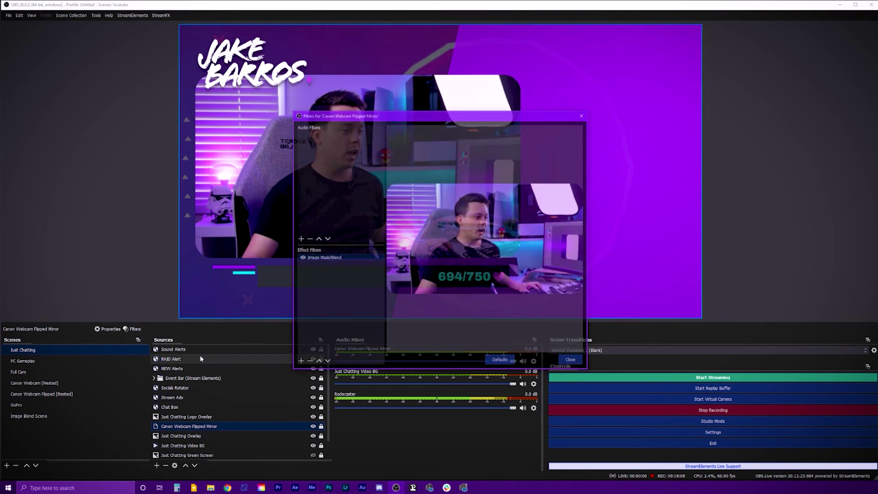
left_click(567, 364)
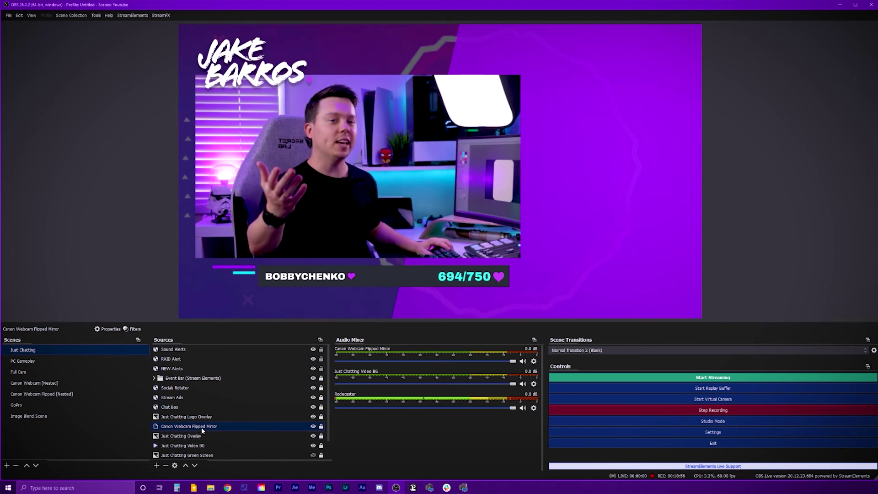
right_click(202, 428)
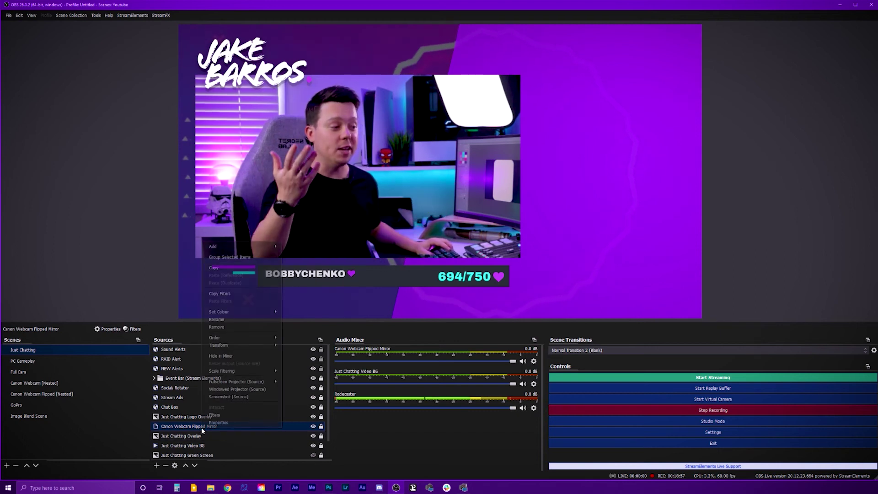
left_click(232, 413)
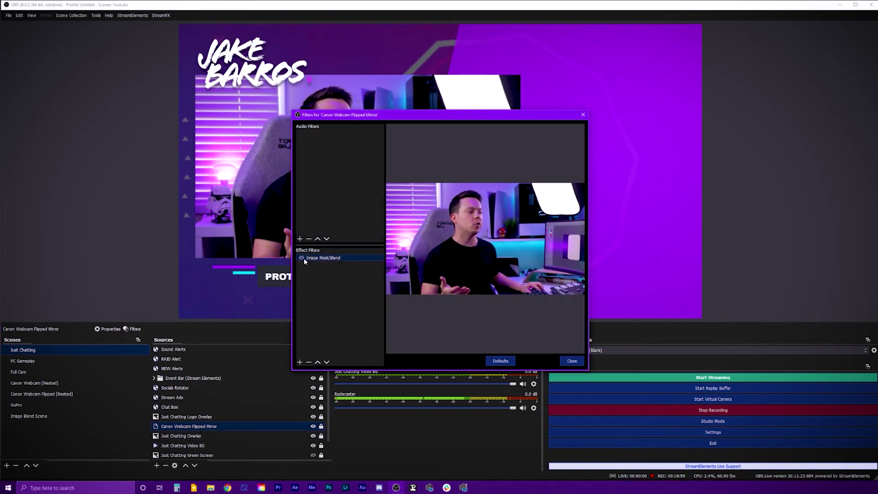
left_click(568, 359)
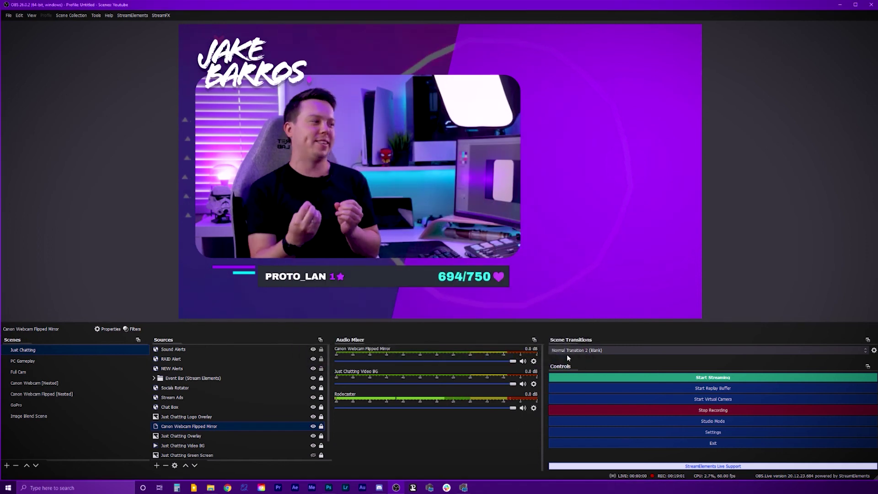